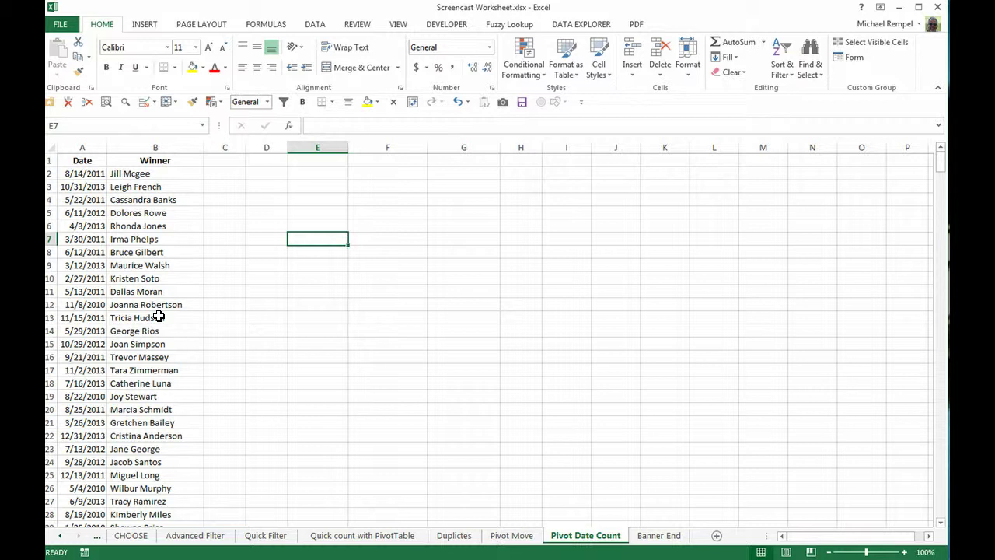
- Create a PivotTable from the Date and Winner data in A1:B501, placed on the existing worksheet at cell E1
{"action": "left_click", "coordinate": [82, 160]}
{"action": "key", "text": "ctrl+shift+Right"}
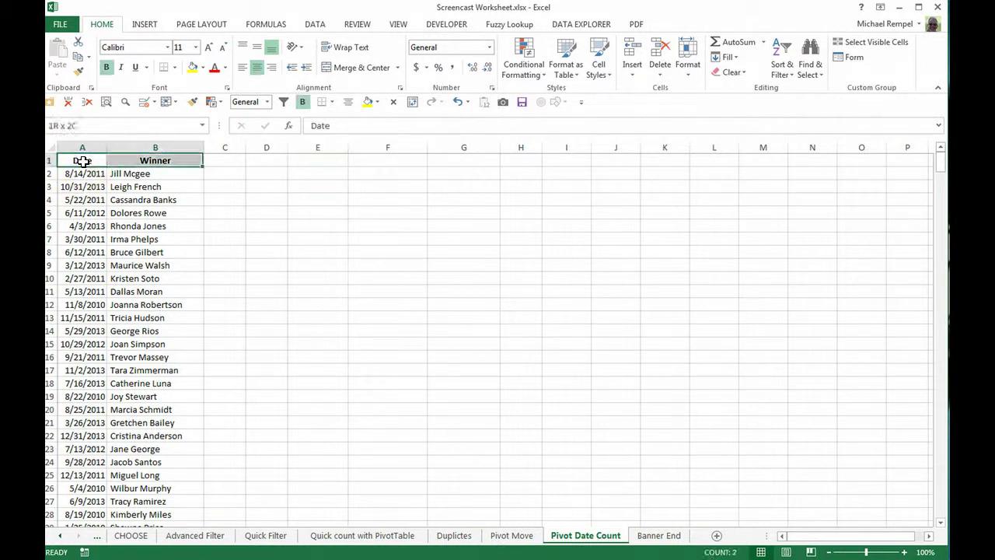
{"action": "key", "text": "ctrl+shift+Down"}
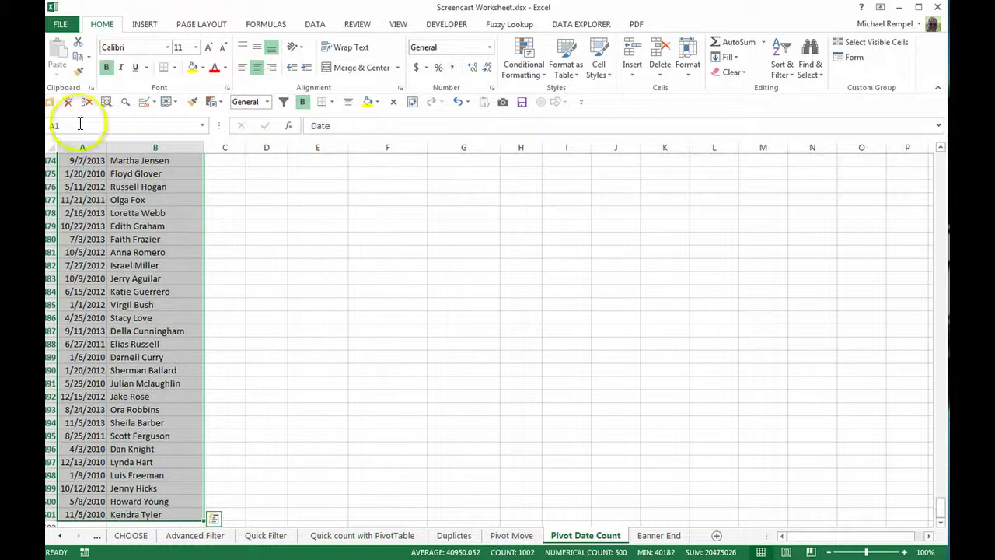
{"action": "left_click", "coordinate": [144, 25]}
{"action": "left_click", "coordinate": [64, 53]}
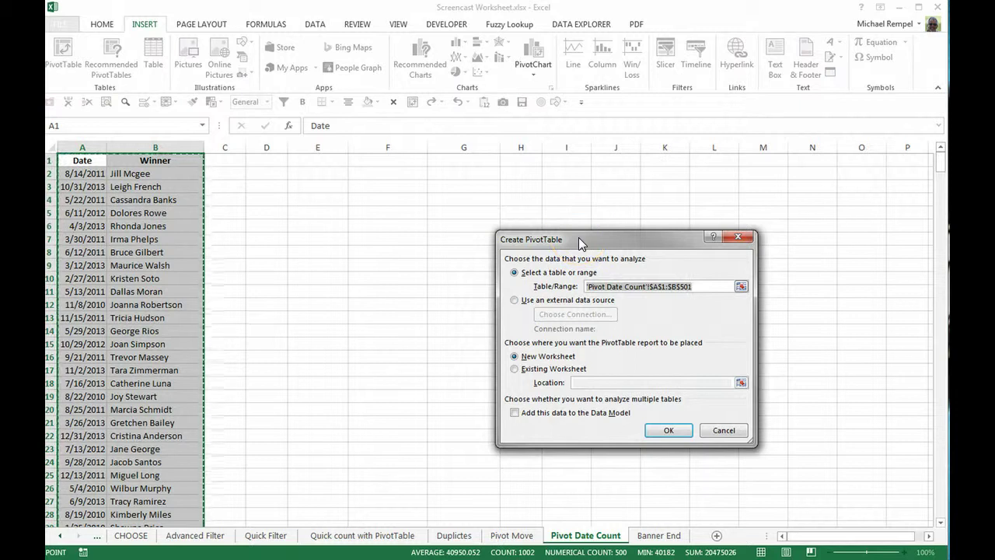
{"action": "left_click", "coordinate": [515, 369]}
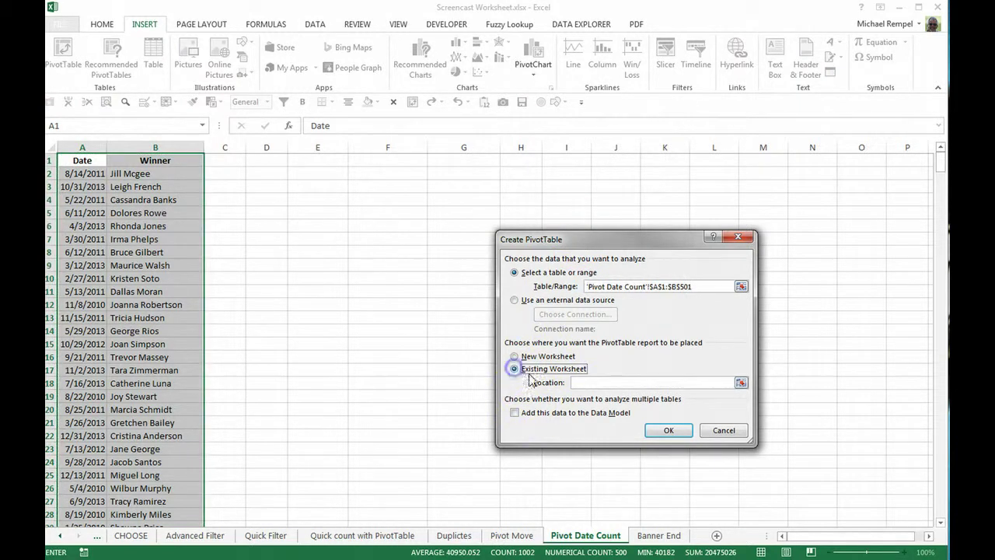
{"action": "left_click", "coordinate": [319, 160]}
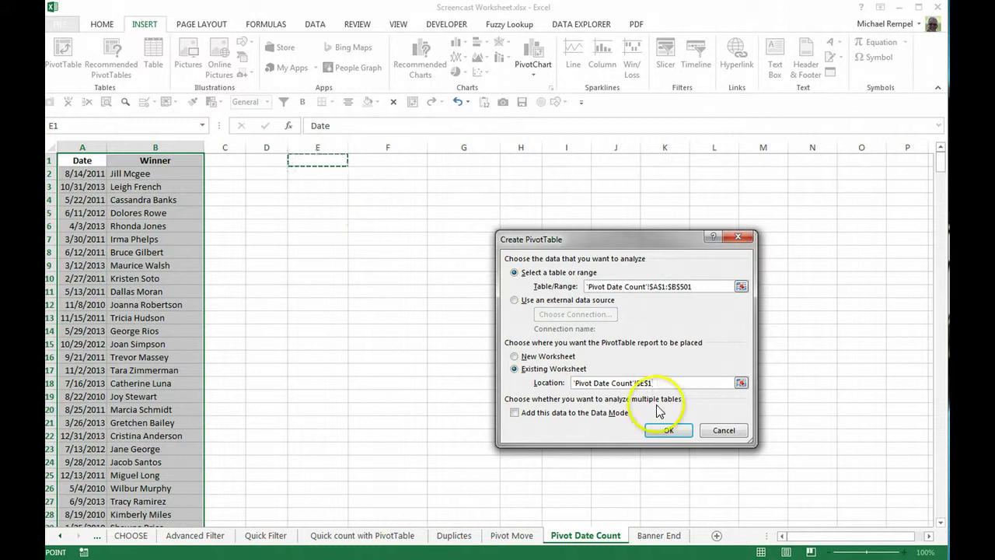
{"action": "left_click", "coordinate": [668, 432]}
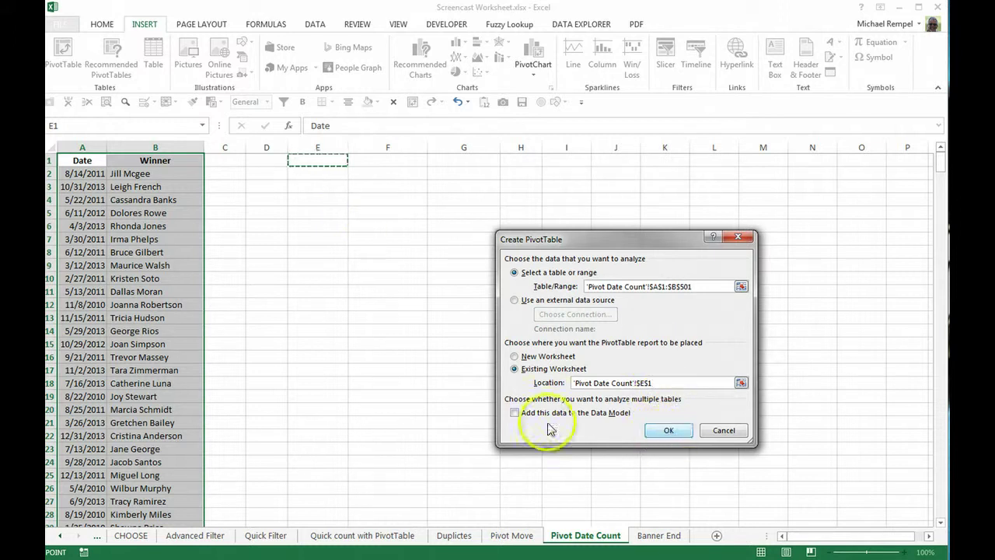
{"action": "left_click", "coordinate": [665, 430]}
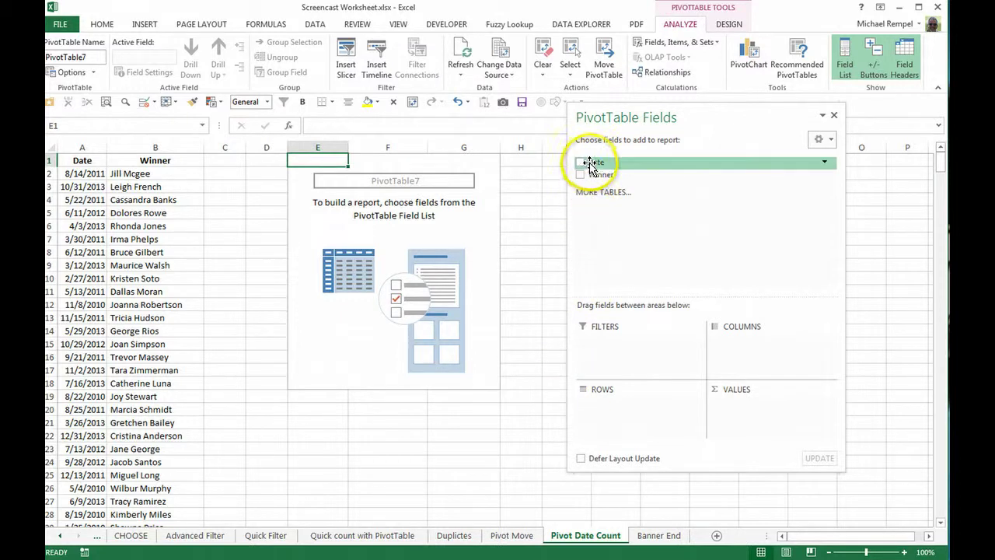
- Add the Date field to the PivotTable's rows and also to its values as a count
{"action": "left_click_drag", "start_coordinate": [592, 165], "coordinate": [629, 409]}
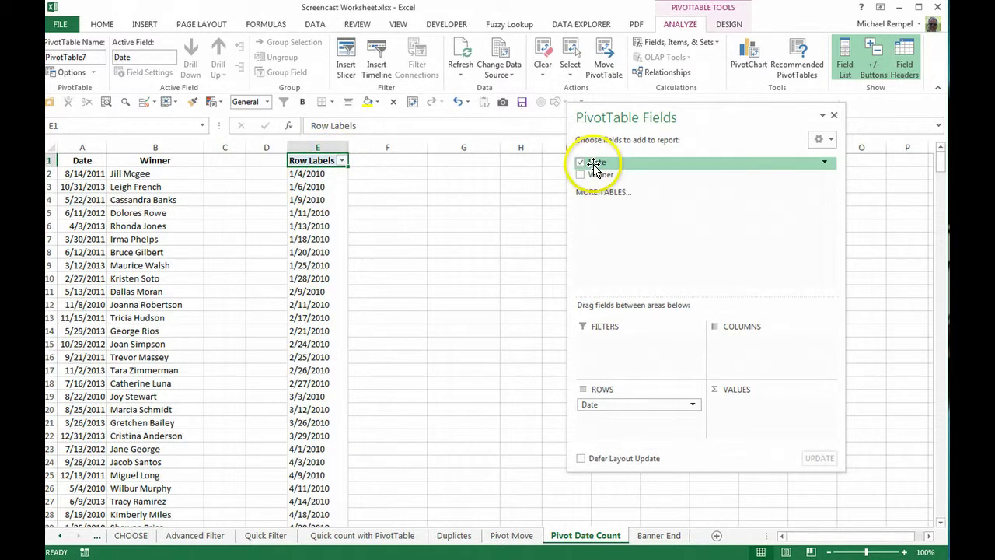
{"action": "left_click_drag", "start_coordinate": [595, 164], "coordinate": [735, 409]}
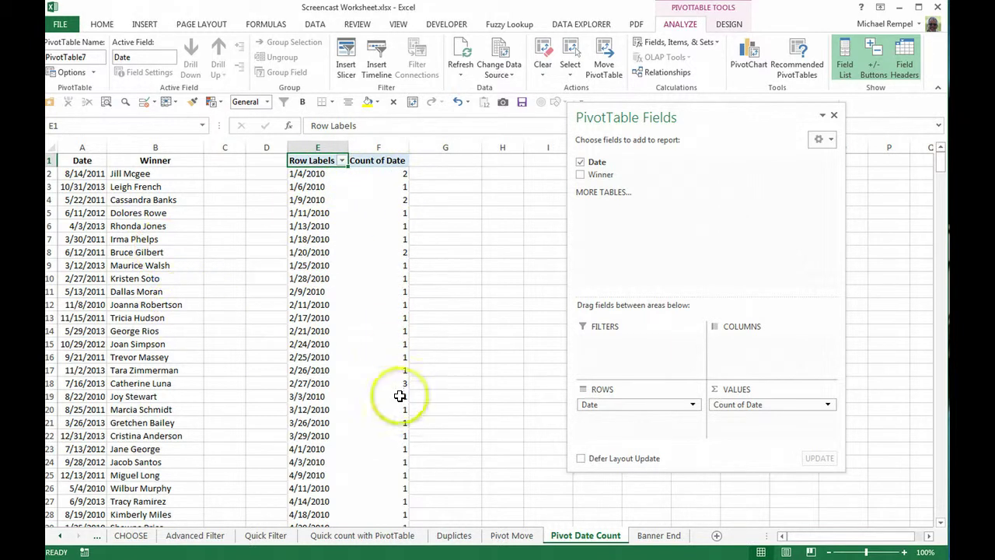
{"action": "mouse_move", "coordinate": [399, 396]}
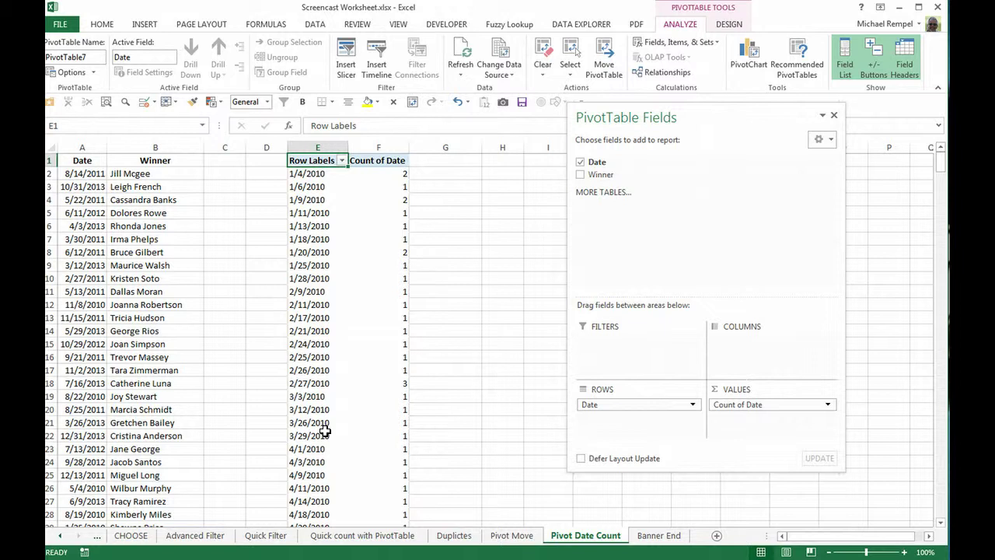
- Group the PivotTable's row dates by both Months and Years
{"action": "right_click", "coordinate": [305, 265]}
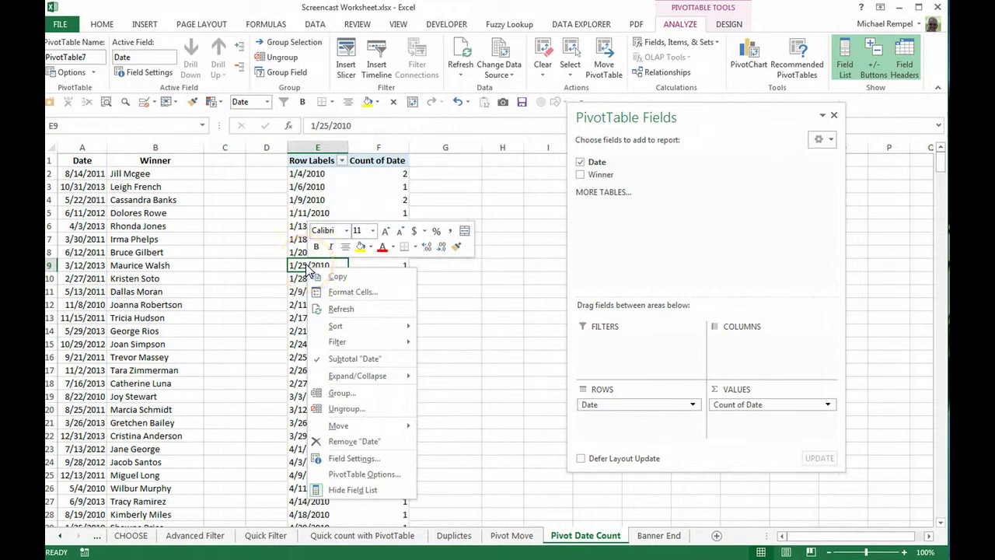
{"action": "left_click", "coordinate": [339, 394]}
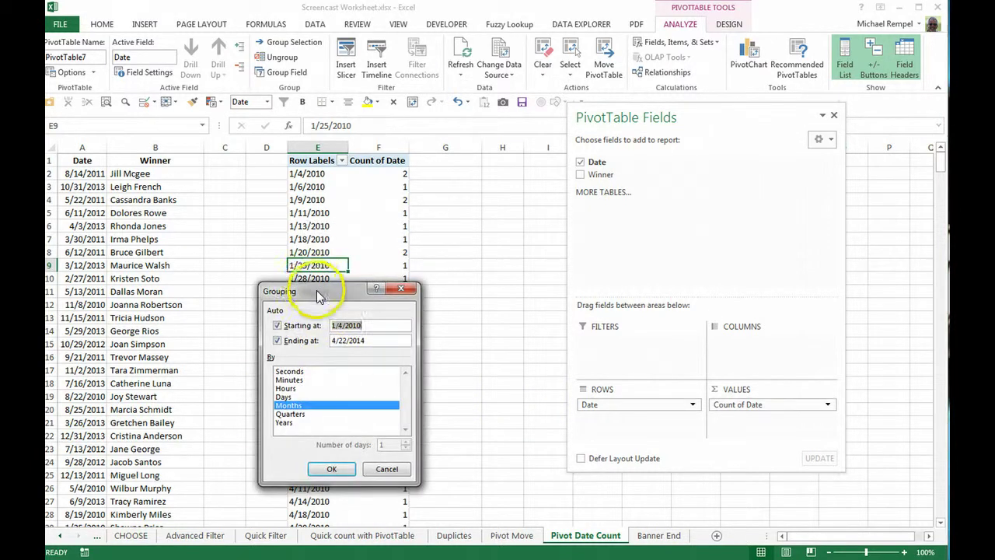
{"action": "left_click_drag", "start_coordinate": [330, 236], "coordinate": [492, 194]}
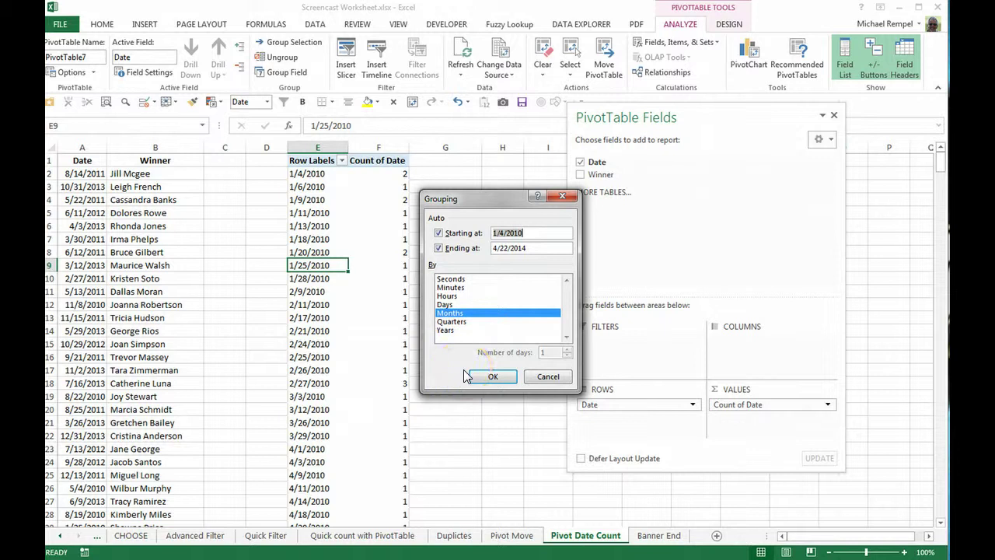
{"action": "left_click", "coordinate": [454, 330]}
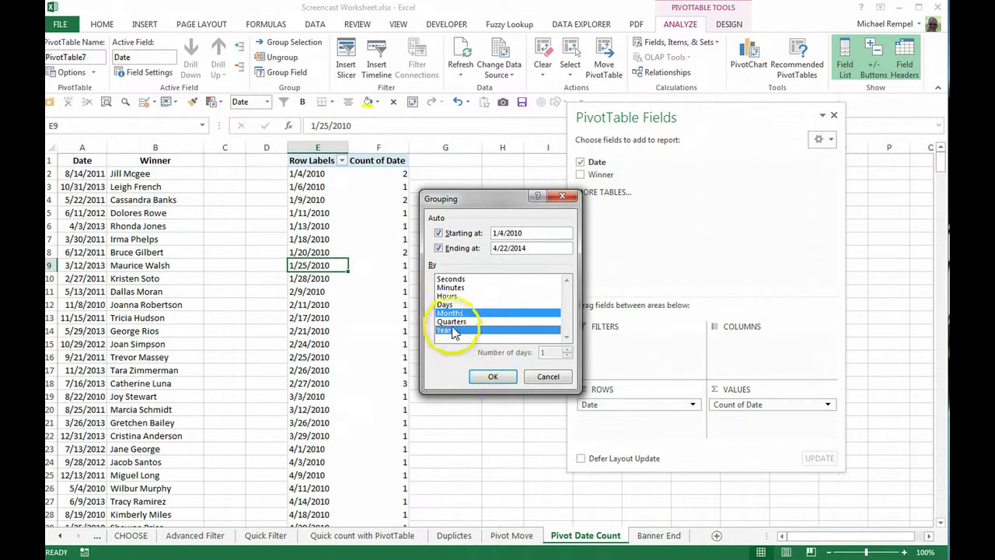
{"action": "left_click", "coordinate": [456, 331]}
{"action": "left_click", "coordinate": [454, 315]}
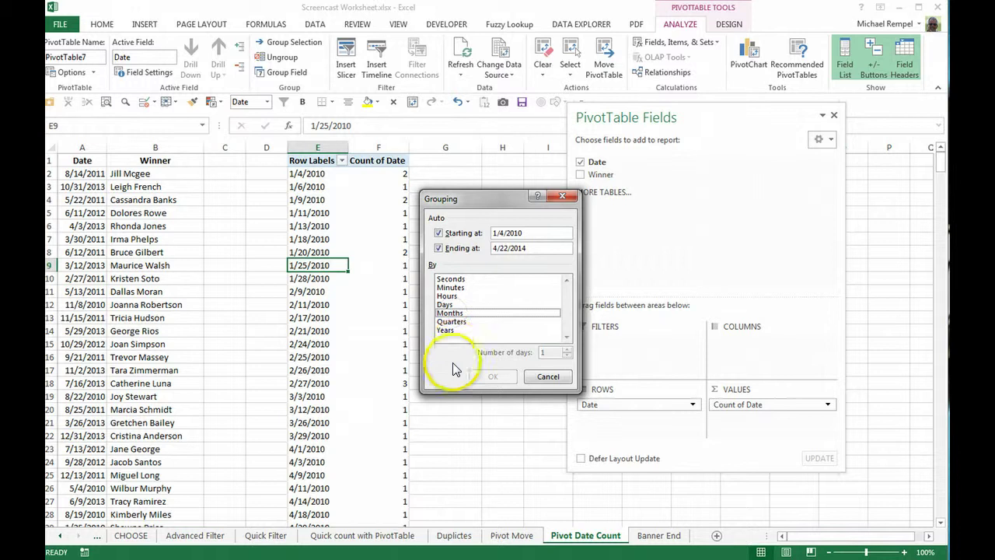
{"action": "left_click", "coordinate": [452, 313]}
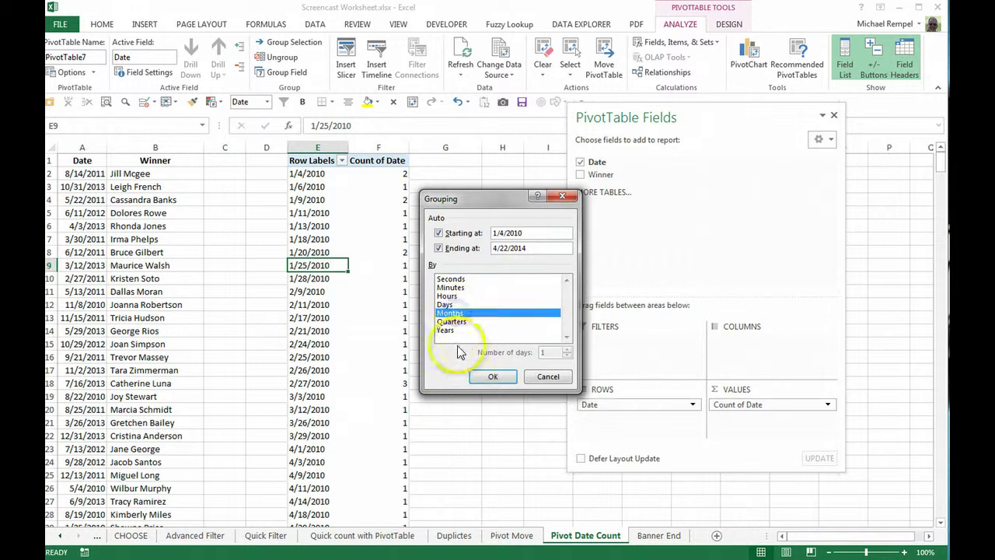
{"action": "left_click", "coordinate": [447, 330]}
{"action": "left_click", "coordinate": [487, 376]}
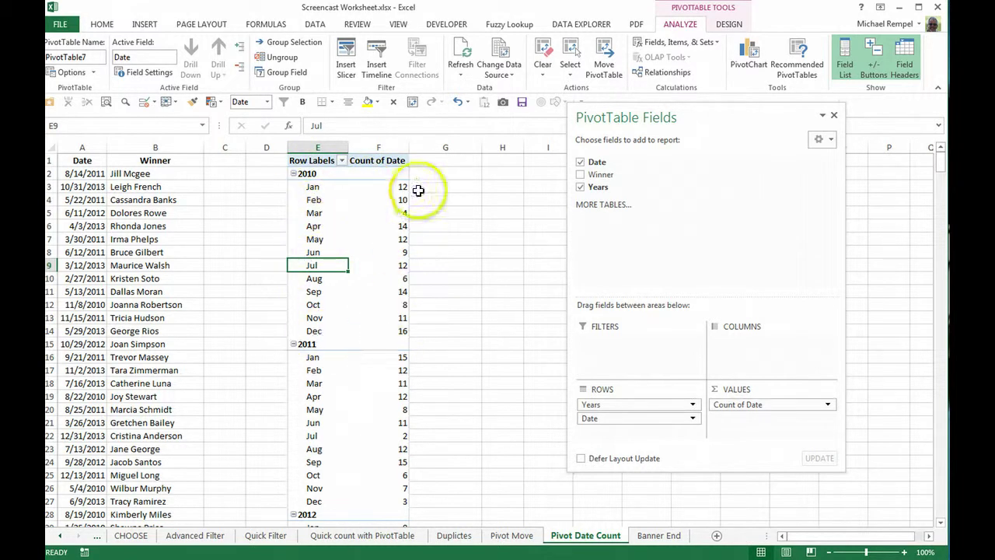
- Review the monthly counts for every year, and reorder the row fields so Years is nested under Date
{"action": "mouse_move", "coordinate": [397, 325]}
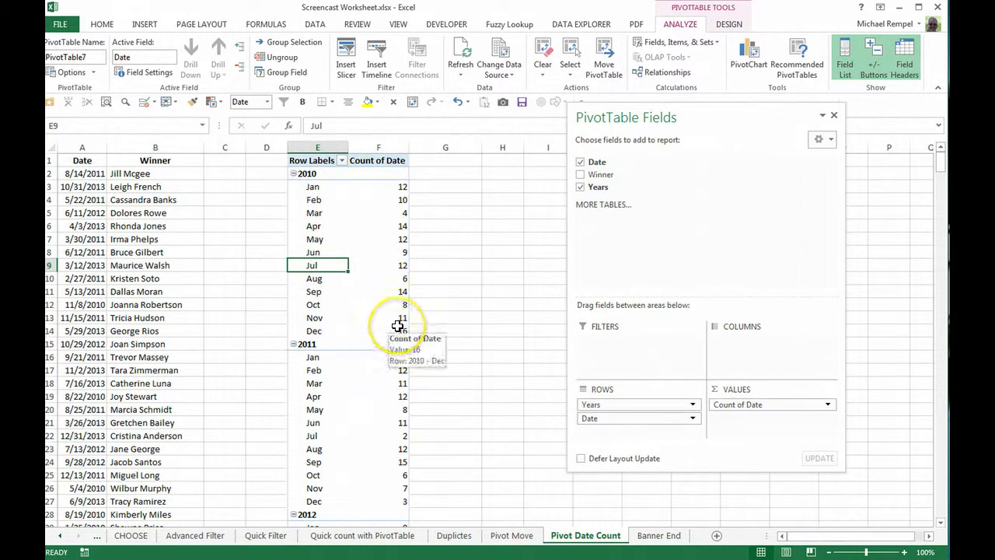
{"action": "scroll", "coordinate": [351, 272], "scroll_direction": "down", "scroll_amount": 5}
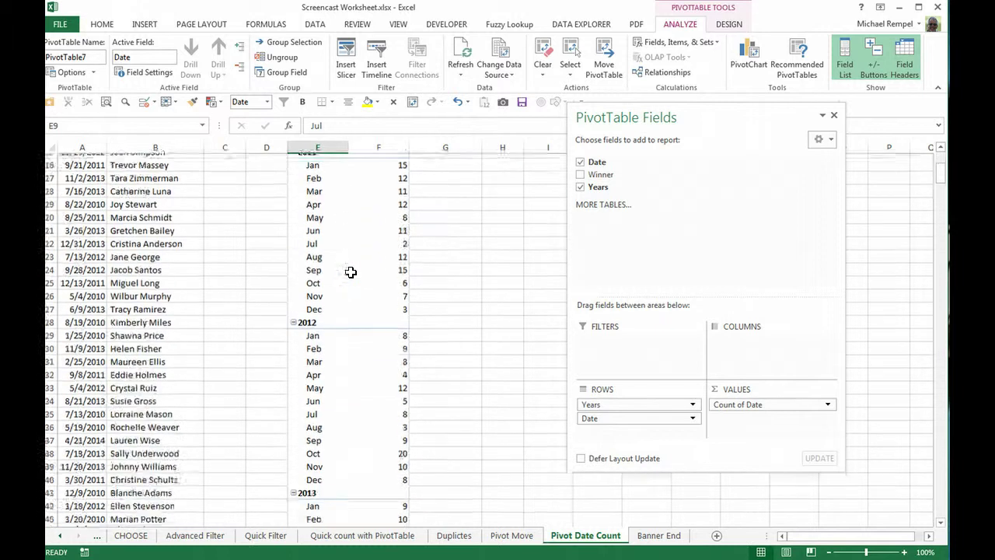
{"action": "scroll", "coordinate": [351, 272], "scroll_direction": "down", "scroll_amount": 6}
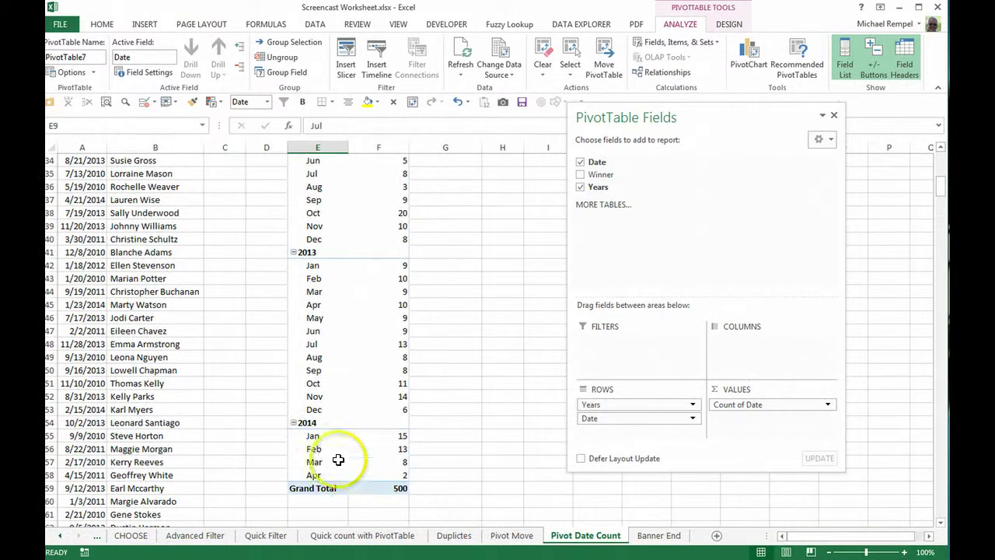
{"action": "mouse_move", "coordinate": [357, 461]}
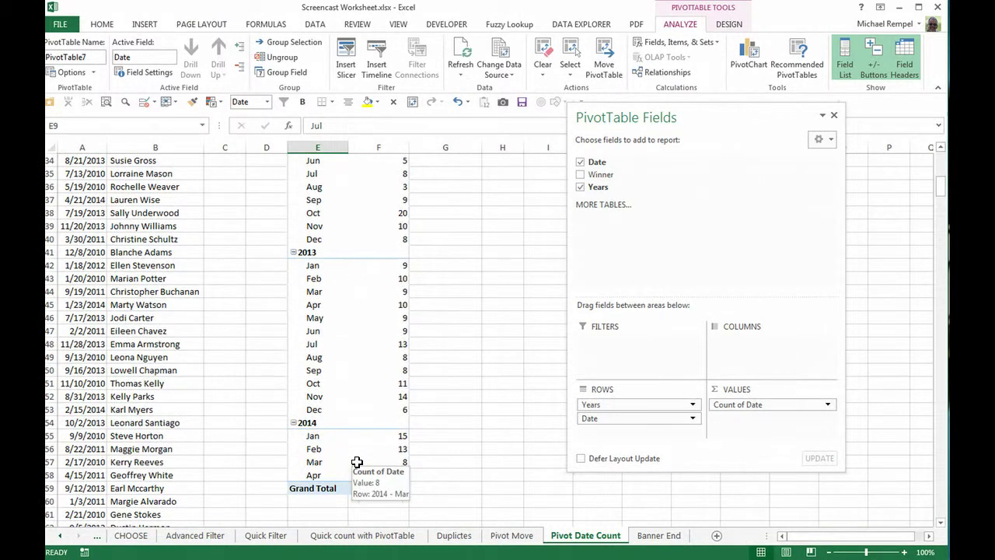
{"action": "scroll", "coordinate": [356, 462], "scroll_direction": "up", "scroll_amount": 11}
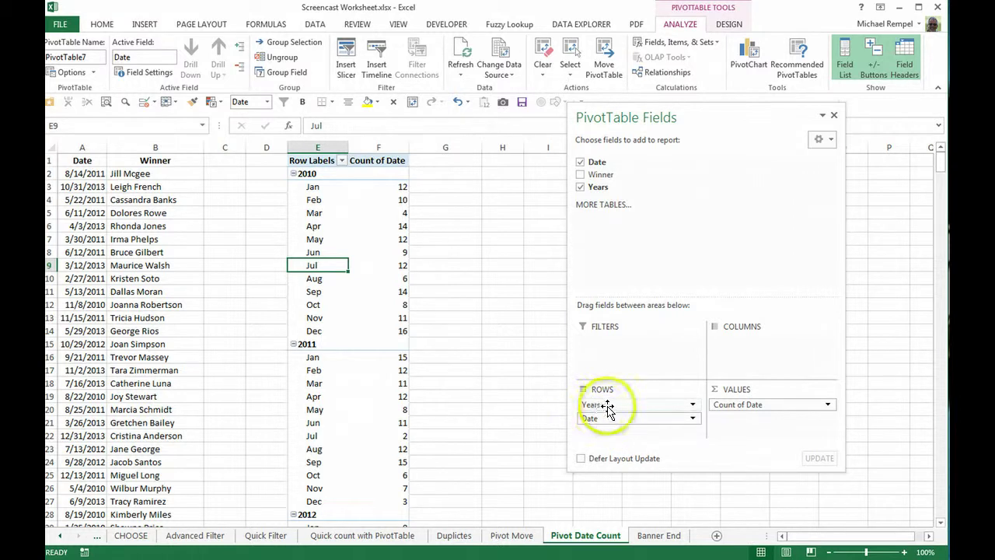
{"action": "left_click_drag", "start_coordinate": [613, 403], "coordinate": [617, 427]}
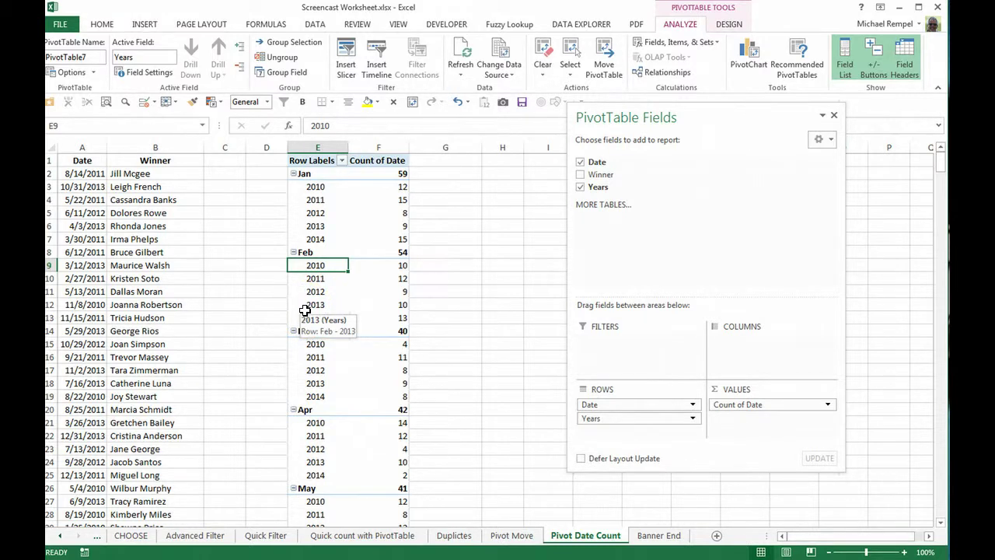
- Add Winner as a report filter and filter the PivotTable to the winner listed in cell B4
{"action": "left_click_drag", "start_coordinate": [598, 174], "coordinate": [597, 347]}
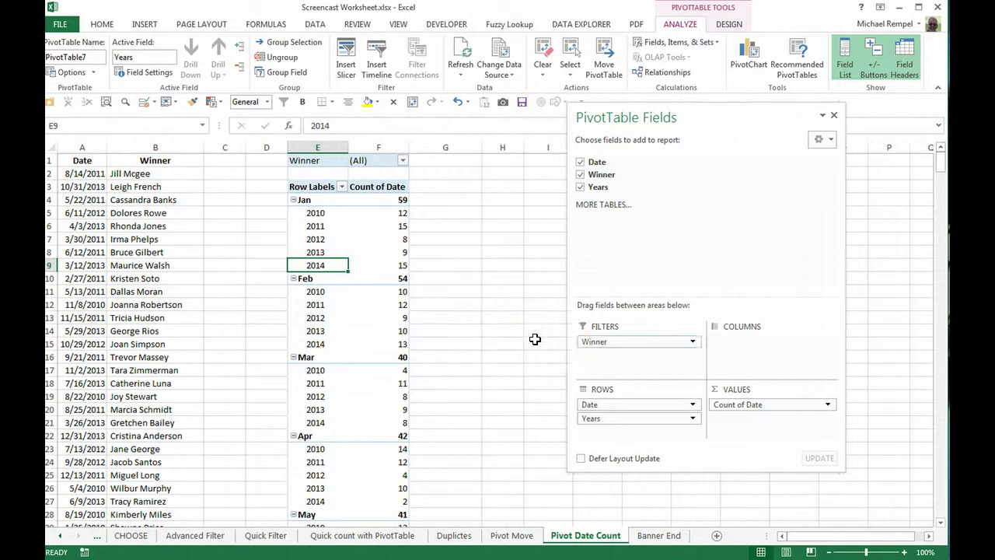
{"action": "left_click", "coordinate": [401, 161]}
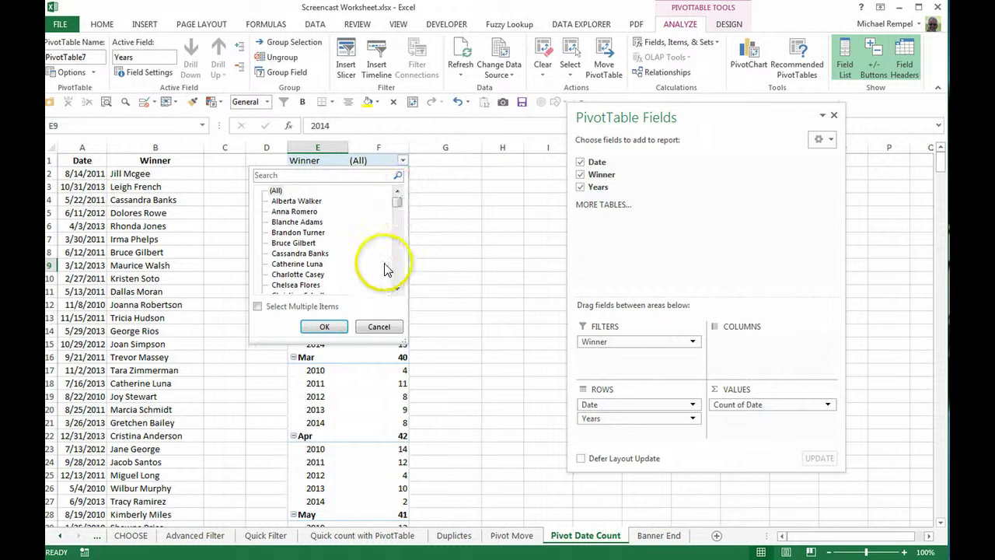
{"action": "left_click", "coordinate": [288, 253]}
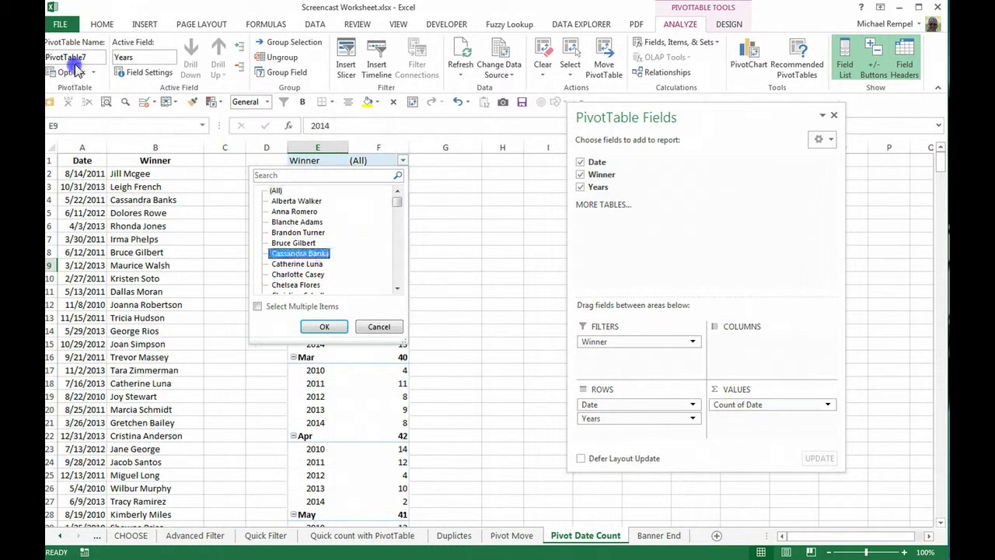
{"action": "left_click", "coordinate": [319, 328]}
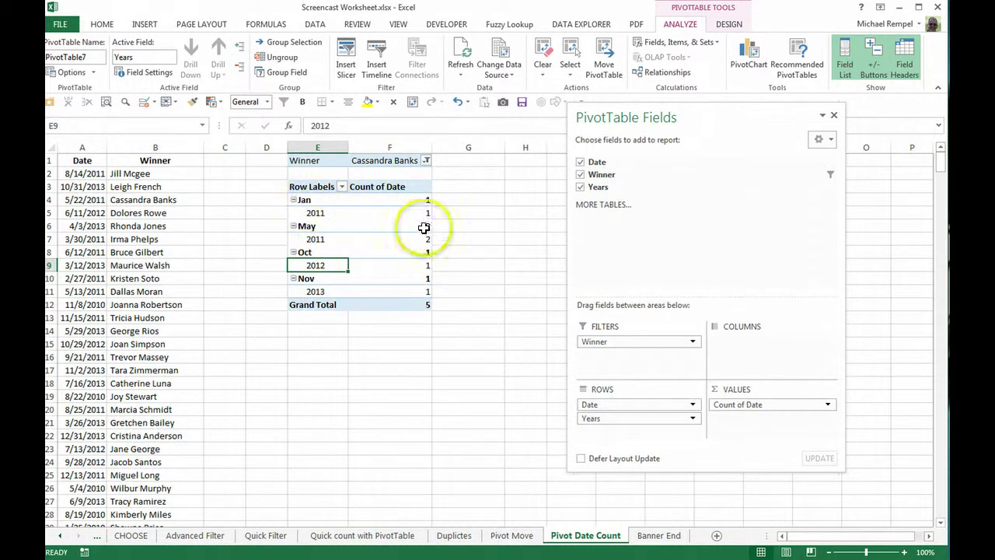
- Reorder the row fields so Date is nested under Years, and open the Banner End sheet
{"action": "mouse_move", "coordinate": [425, 223]}
{"action": "mouse_move", "coordinate": [319, 234]}
{"action": "left_mouse_down"}
{"action": "mouse_move", "coordinate": [314, 261]}
{"action": "mouse_move", "coordinate": [398, 248]}
{"action": "left_mouse_up"}
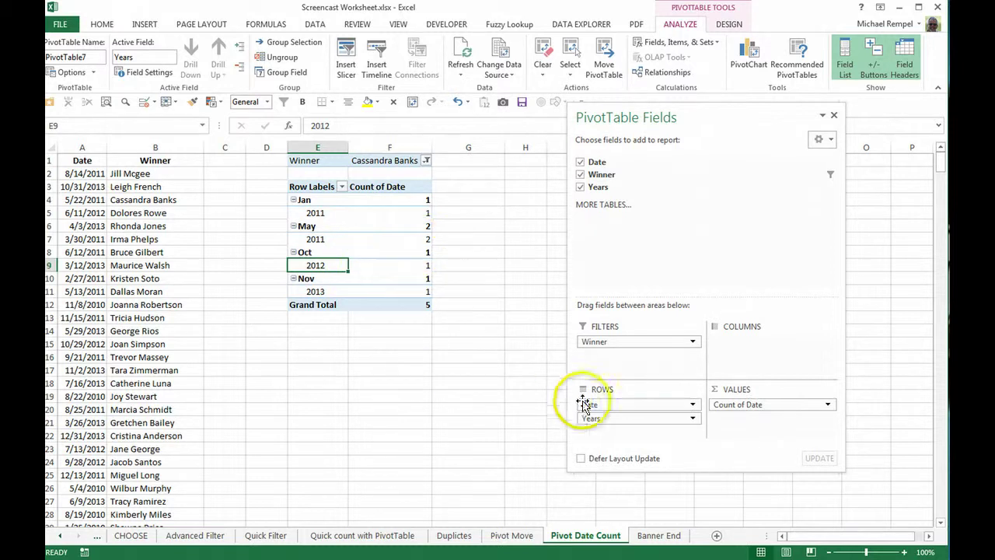
{"action": "left_click_drag", "start_coordinate": [610, 406], "coordinate": [614, 439]}
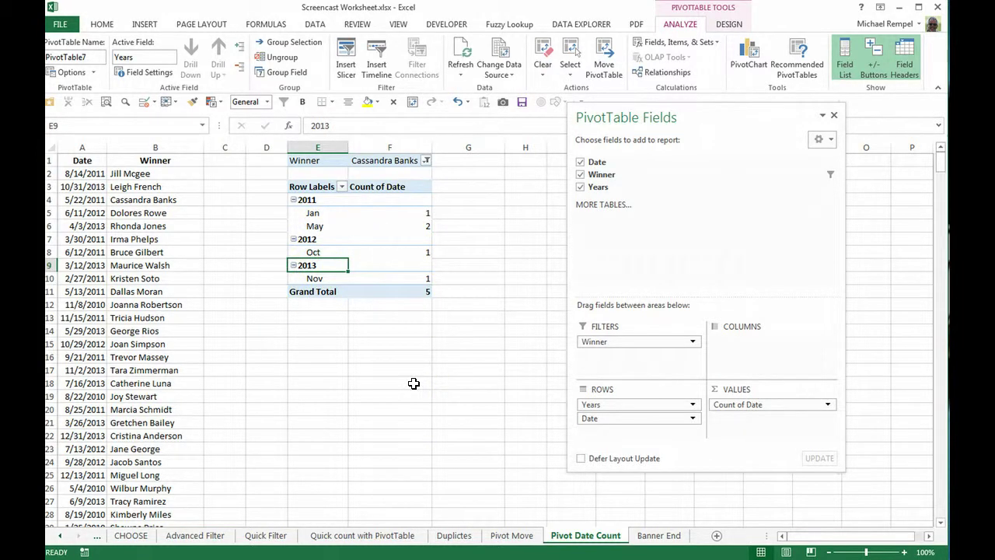
{"action": "left_click", "coordinate": [657, 536]}
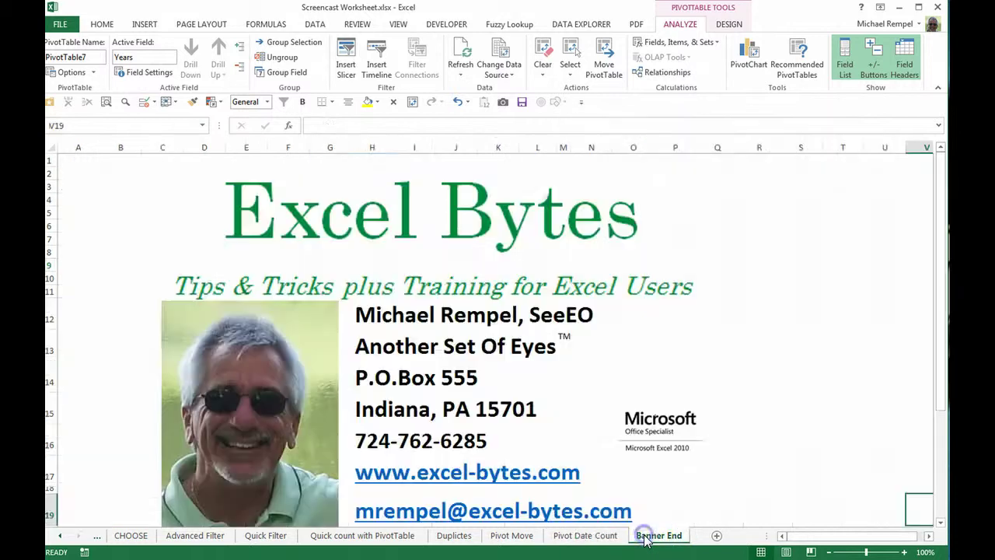